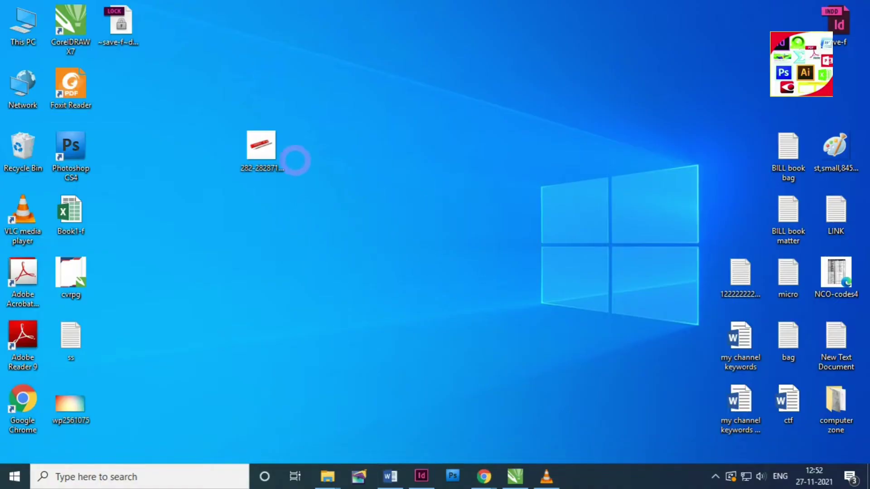
# Preview the Nataraj pencil image from the desktop in Photos, then close it.
pyautogui.click(258, 154)
pyautogui.rightClick(291, 160)
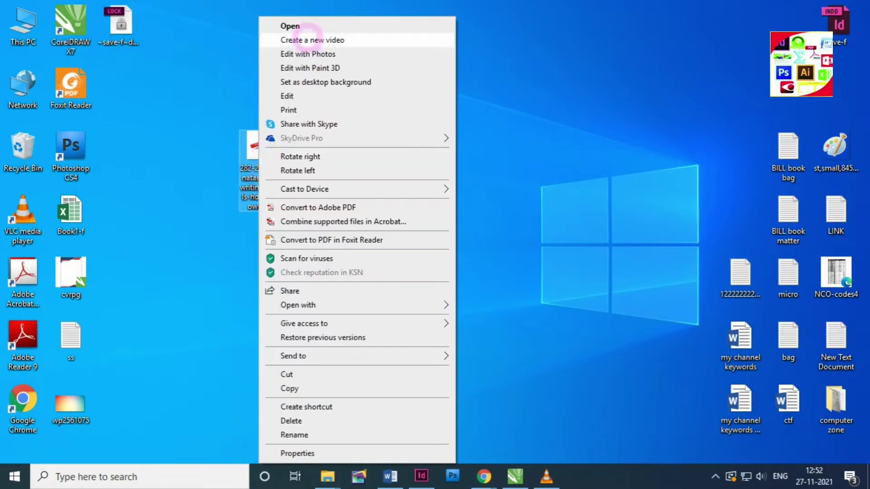
pyautogui.click(310, 49)
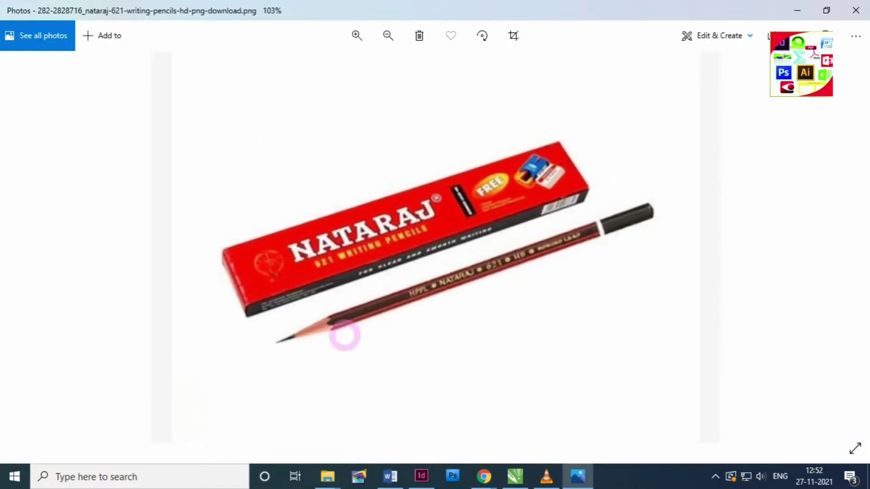
pyautogui.scroll(-1, 362, 333)
pyautogui.click(856, 10)
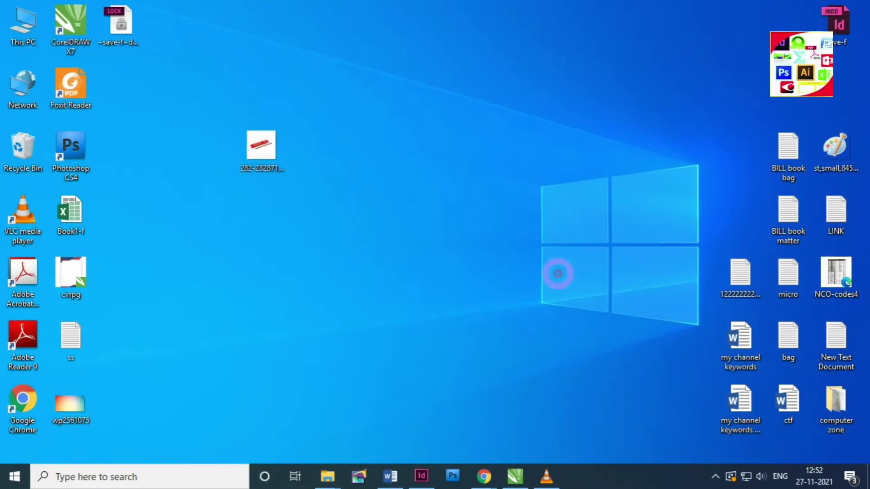
# Bring the pencil image into CorelDRAW and crop it tightly around the box and pencils.
pyautogui.moveTo(262, 150); pyautogui.dragTo(390, 243)
pyautogui.click(437, 258)
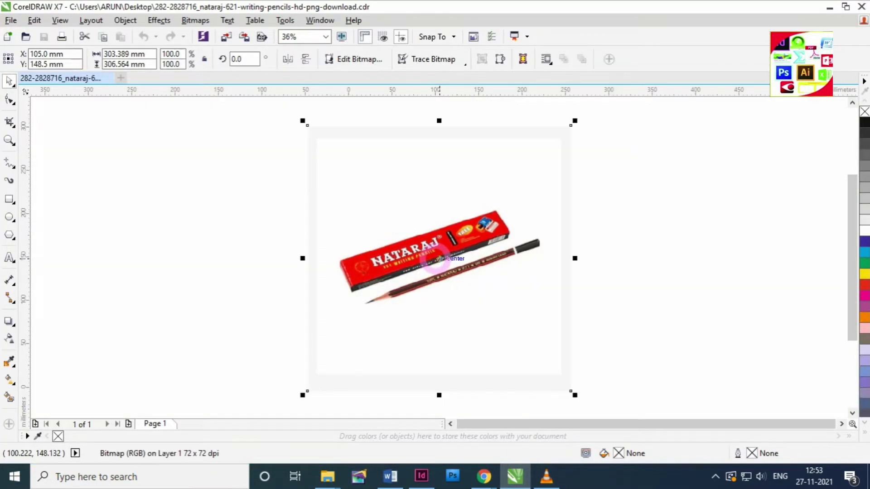
pyautogui.click(9, 121)
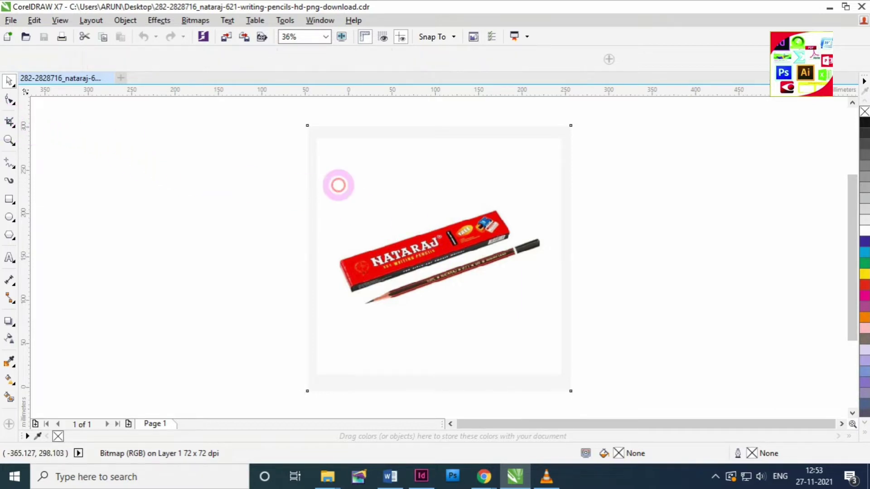
pyautogui.moveTo(335, 184); pyautogui.dragTo(544, 326)
pyautogui.moveTo(438, 325); pyautogui.dragTo(438, 311)
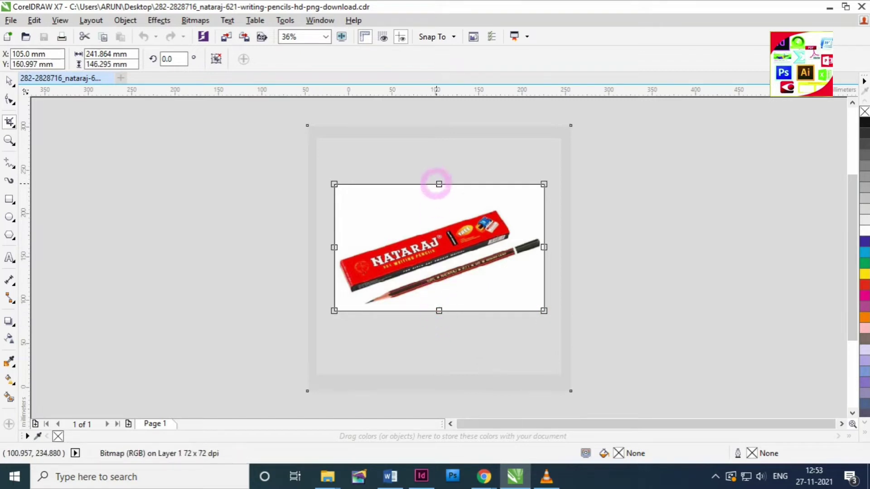
pyautogui.moveTo(439, 185); pyautogui.dragTo(438, 206)
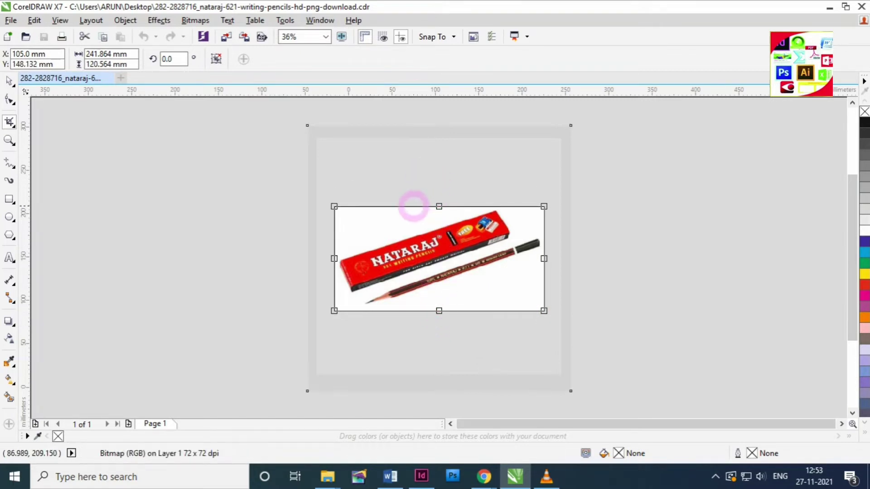
pyautogui.doubleClick(416, 246)
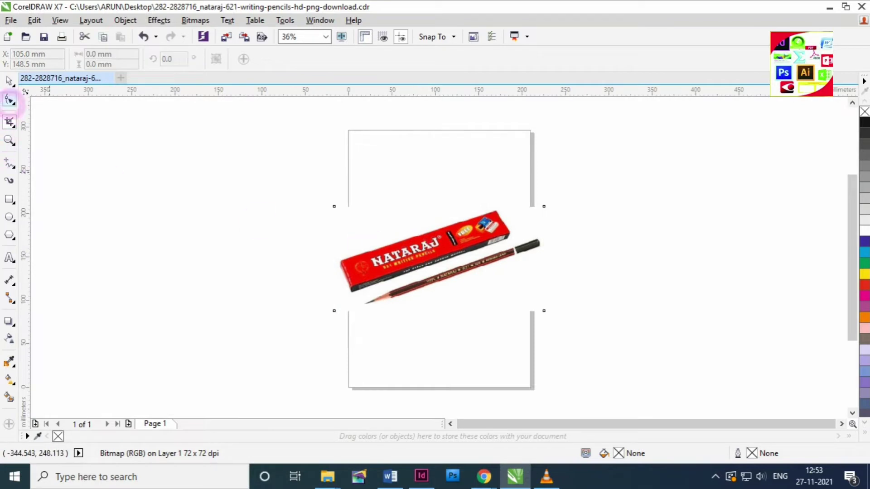
# Quick Trace the cropped pencil picture and move the traced vector copy beside the original.
pyautogui.click(9, 82)
pyautogui.moveTo(439, 258); pyautogui.dragTo(434, 235)
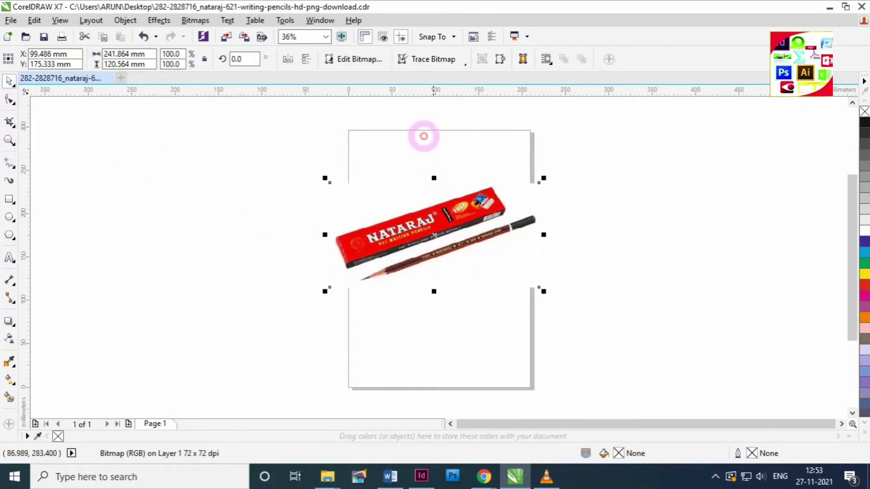
pyautogui.click(428, 59)
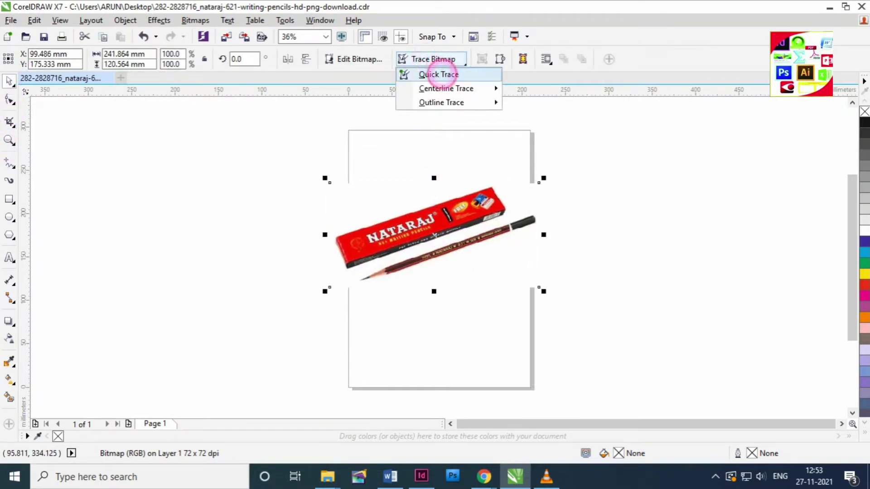
pyautogui.click(444, 75)
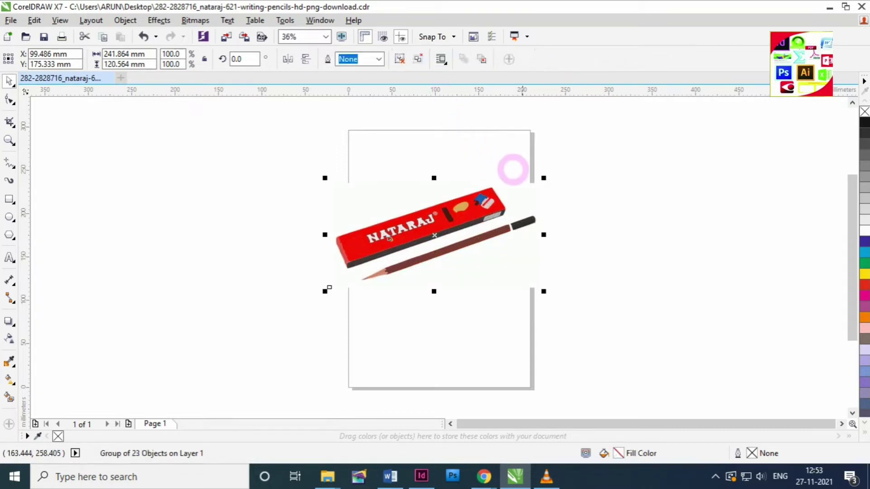
pyautogui.click(633, 229)
pyautogui.moveTo(462, 217); pyautogui.dragTo(597, 312)
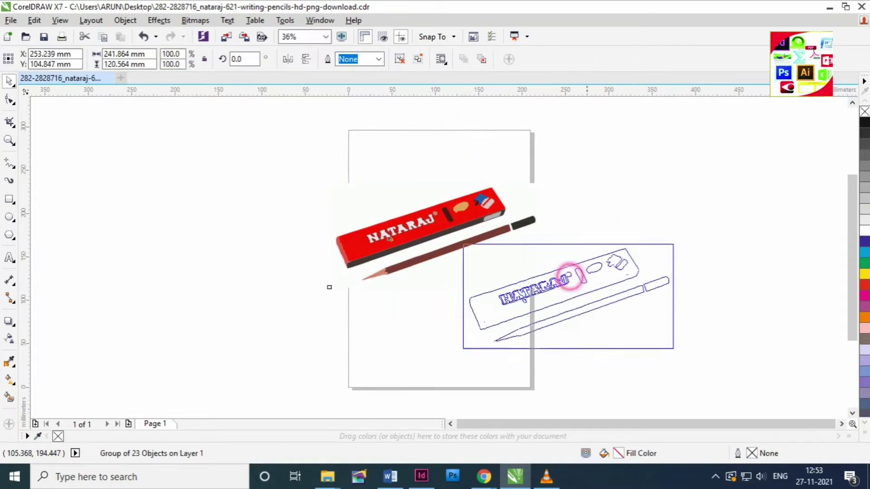
# Compare the traced copy with the original, then delete both, leaving the page empty.
pyautogui.scroll(2, 562, 303)
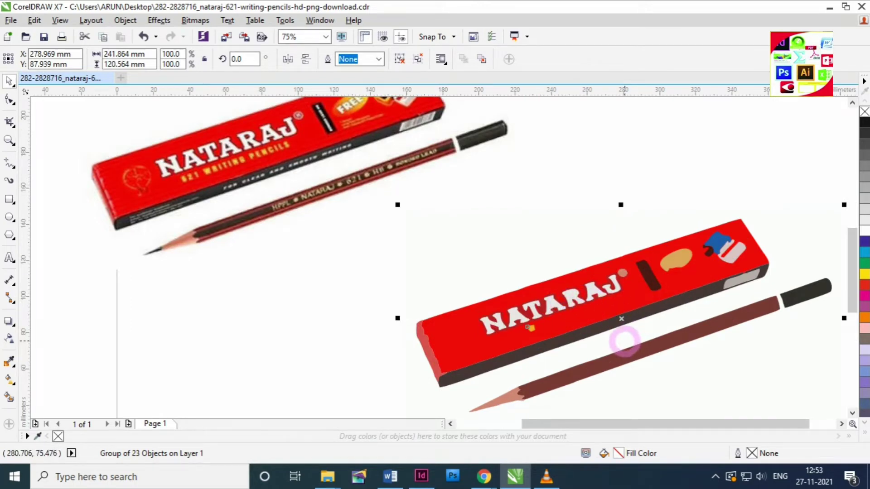
pyautogui.scroll(-2, 465, 265)
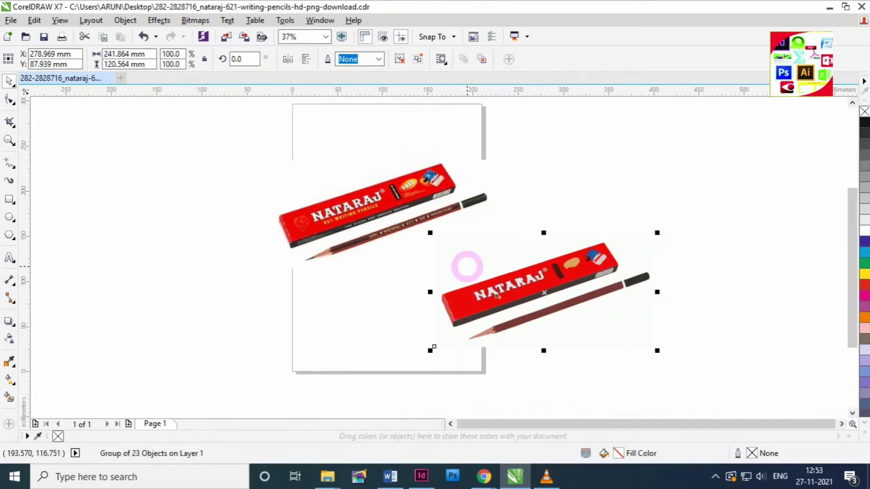
pyautogui.press('Delete')
pyautogui.scroll(-2, 453, 256)
pyautogui.moveTo(278, 172); pyautogui.dragTo(499, 250)
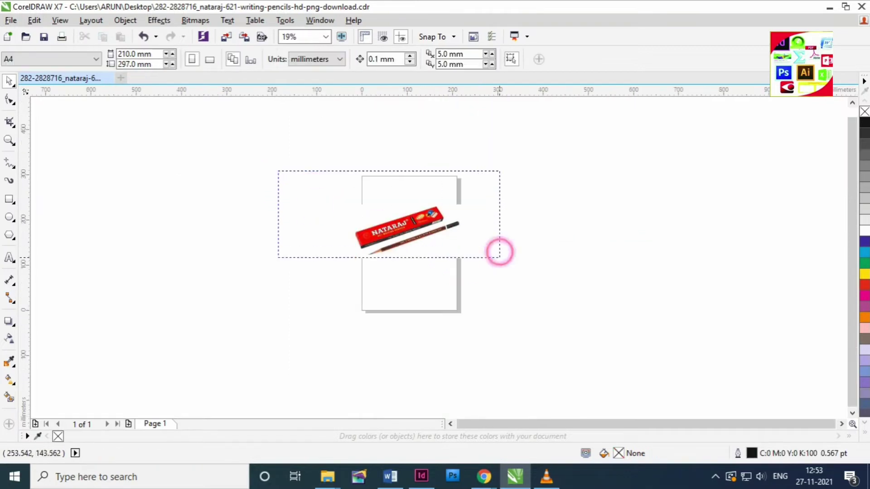
pyautogui.press('Delete')
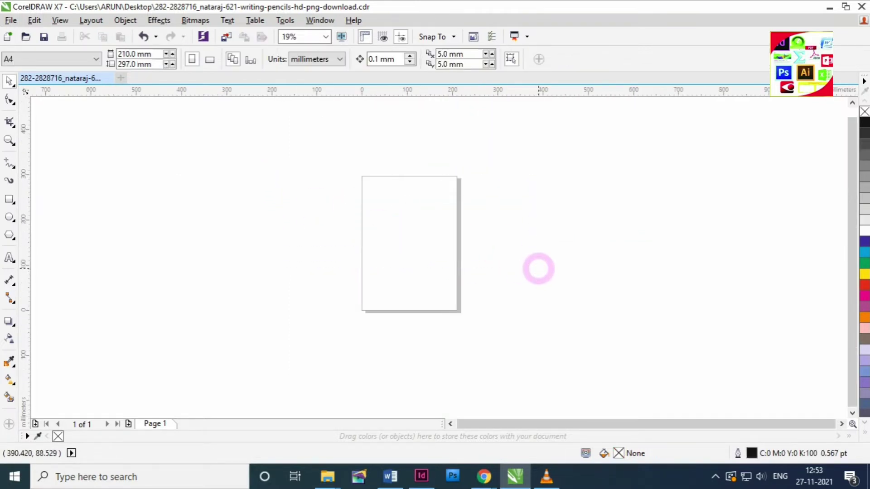
# Switch to Photoshop CS4 and open the Nataraj pencil PNG from the Desktop.
pyautogui.click(453, 475)
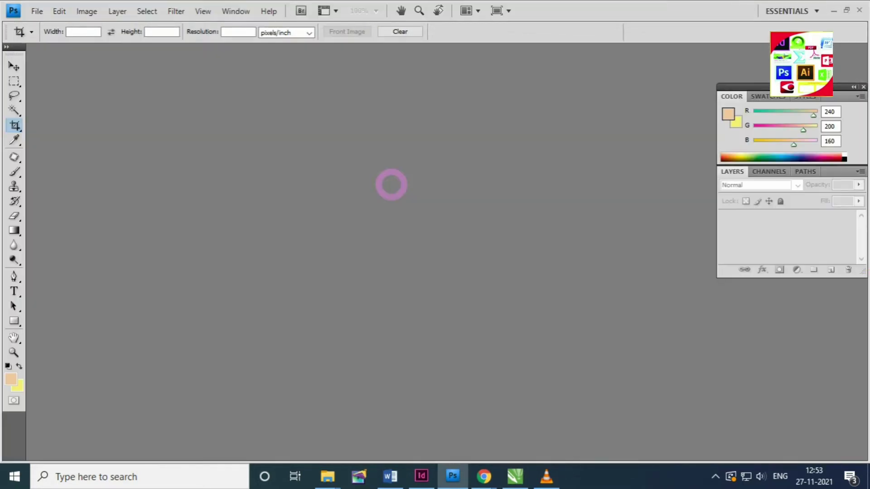
pyautogui.doubleClick(391, 184)
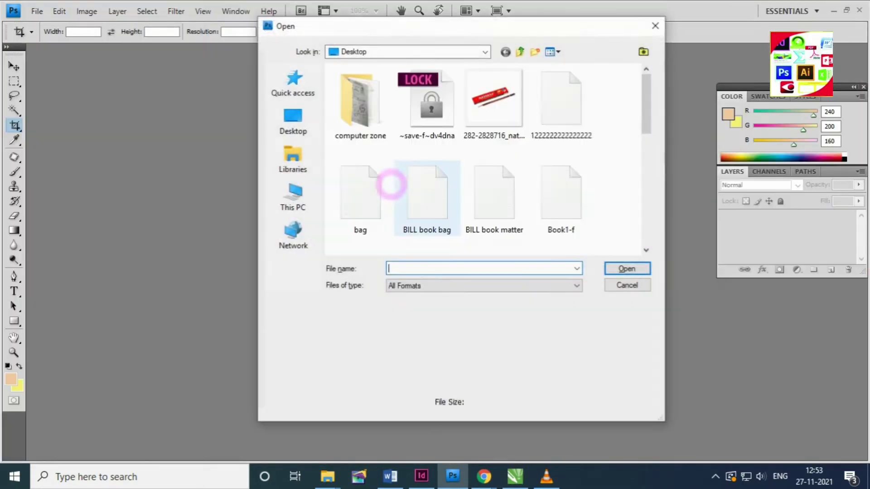
pyautogui.click(501, 145)
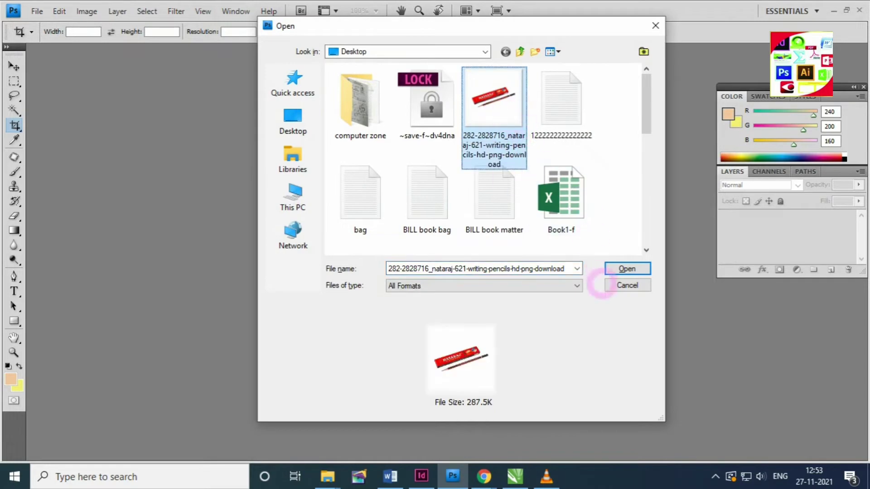
pyautogui.click(627, 268)
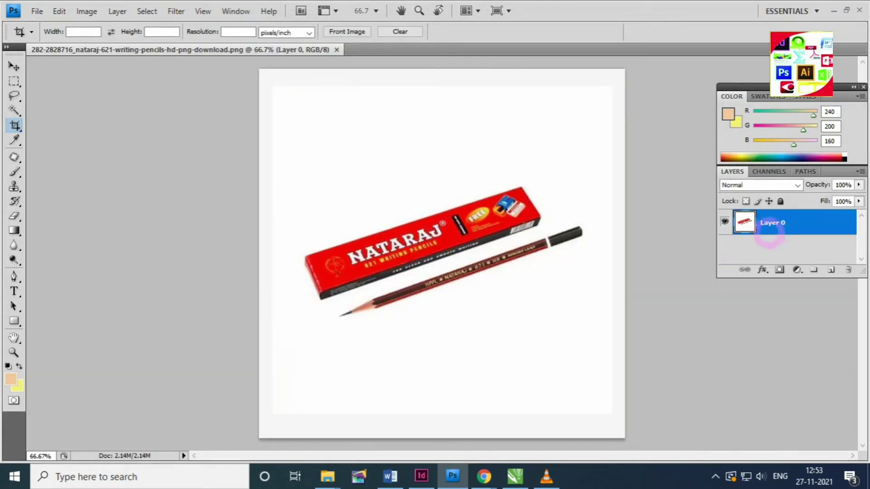
# Select the white background with the Magic Wand, delete it, and deselect.
pyautogui.moveTo(808, 97); pyautogui.dragTo(786, 92)
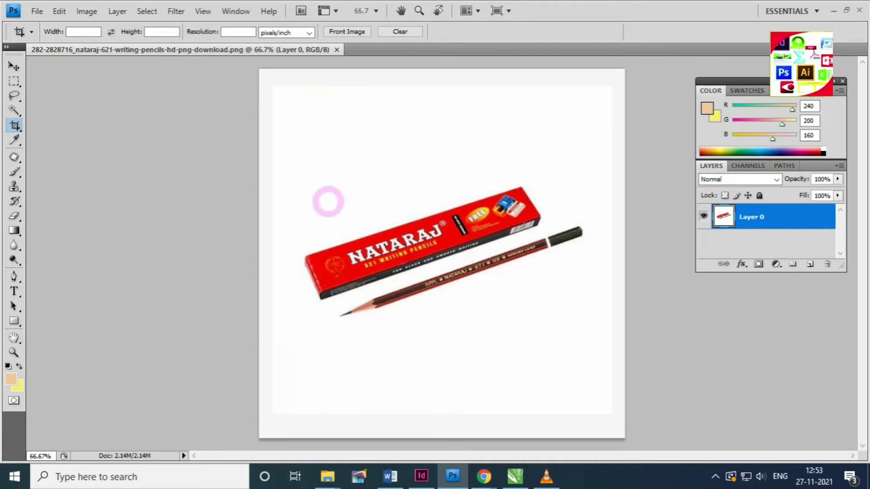
pyautogui.click(14, 110)
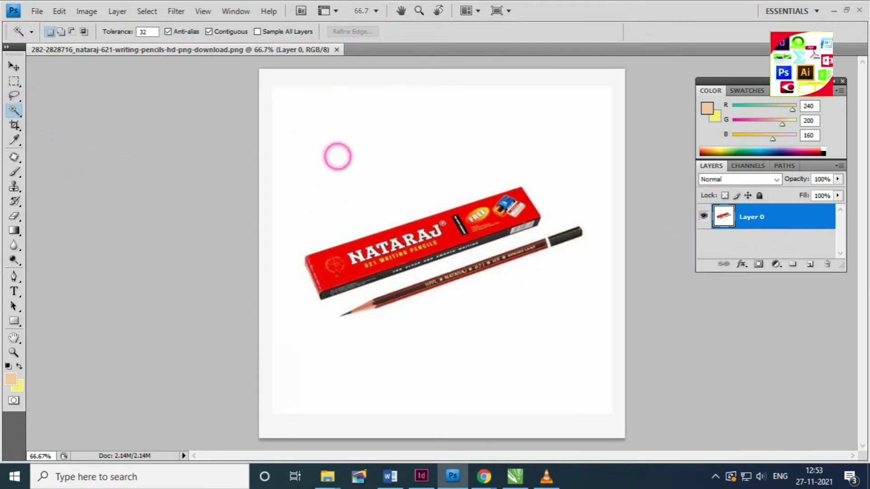
pyautogui.click(338, 156)
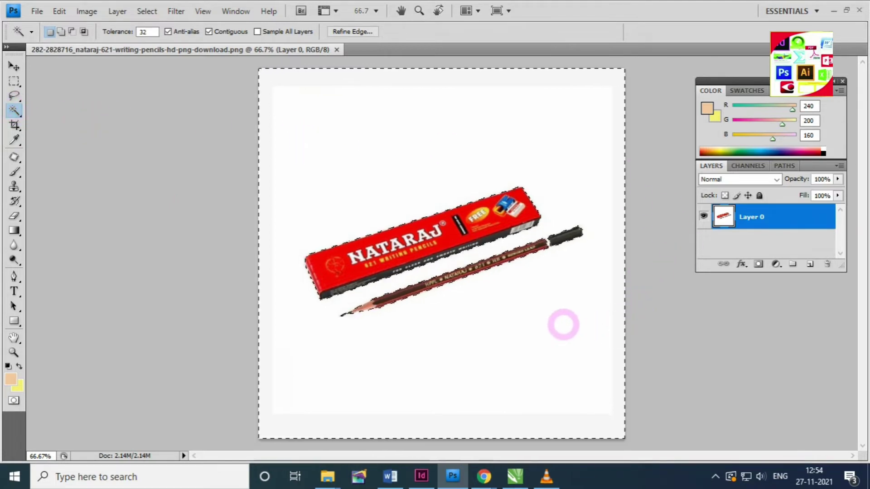
pyautogui.press('Delete')
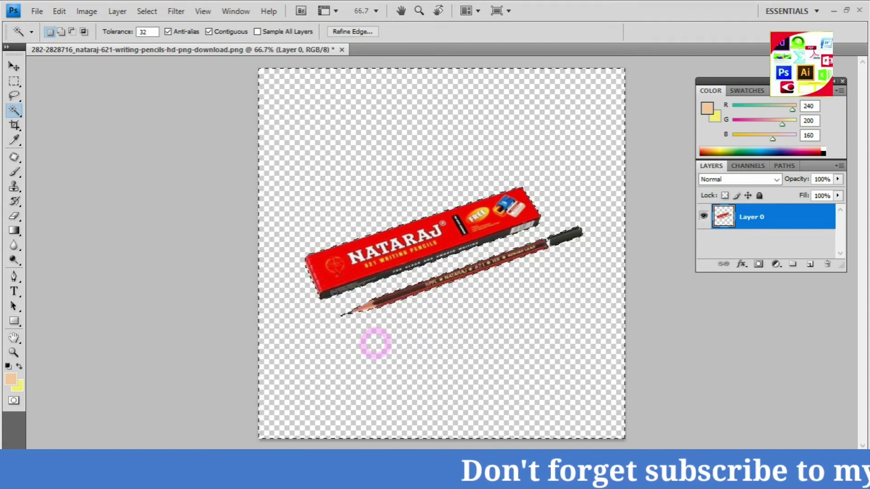
pyautogui.hotkey('ctrl', 'd')
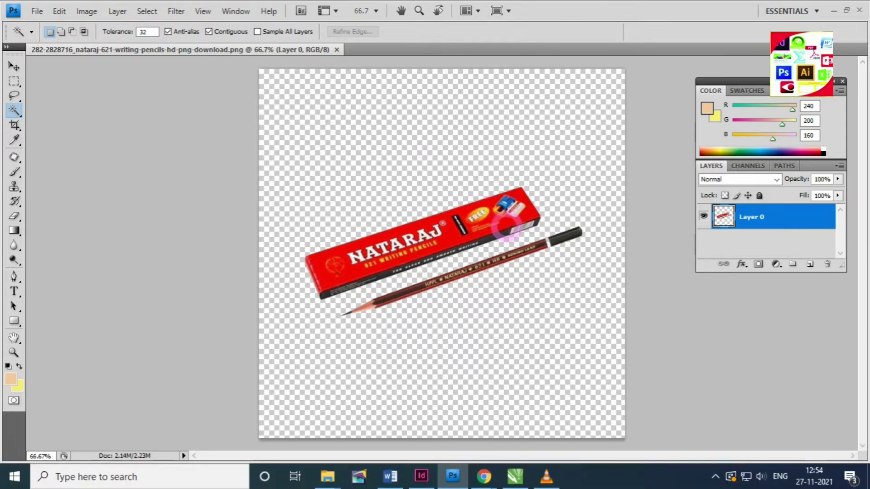
# Save the transparent pencil image as a PNG copy on the Desktop via Save As.
pyautogui.hotkey('ctrl', 'shift', 's')
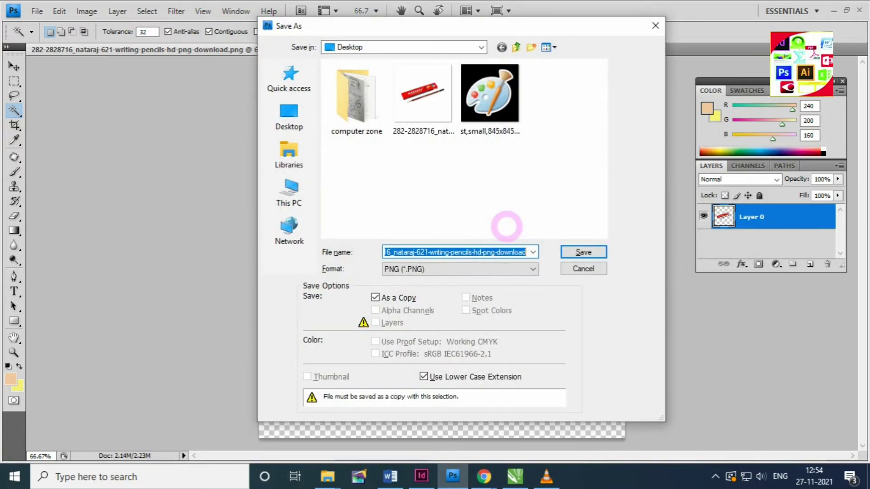
pyautogui.click(479, 269)
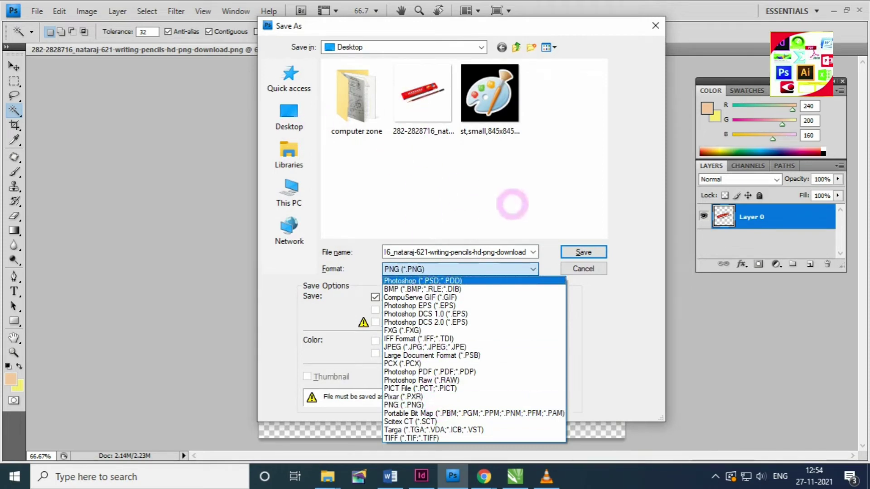
pyautogui.click(585, 269)
pyautogui.click(583, 269)
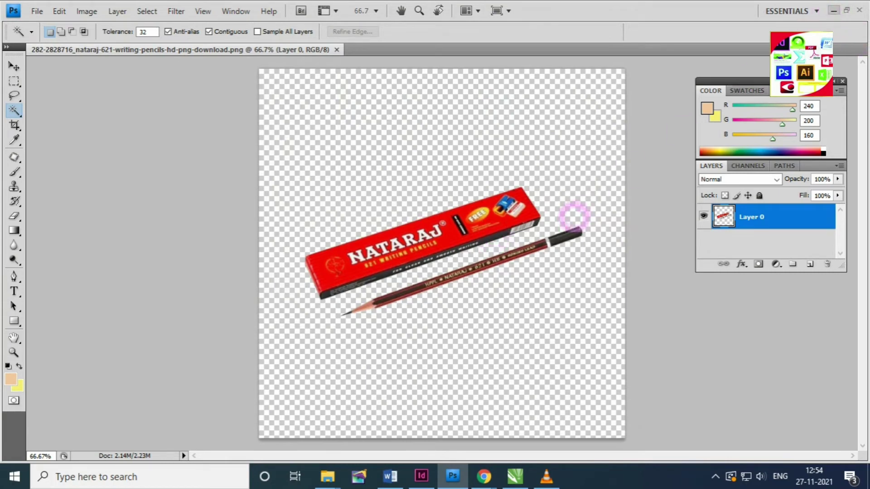
# Return to CorelDRAW and browse the Desktop for the pencil PNG in the Import dialog.
pyautogui.click(833, 10)
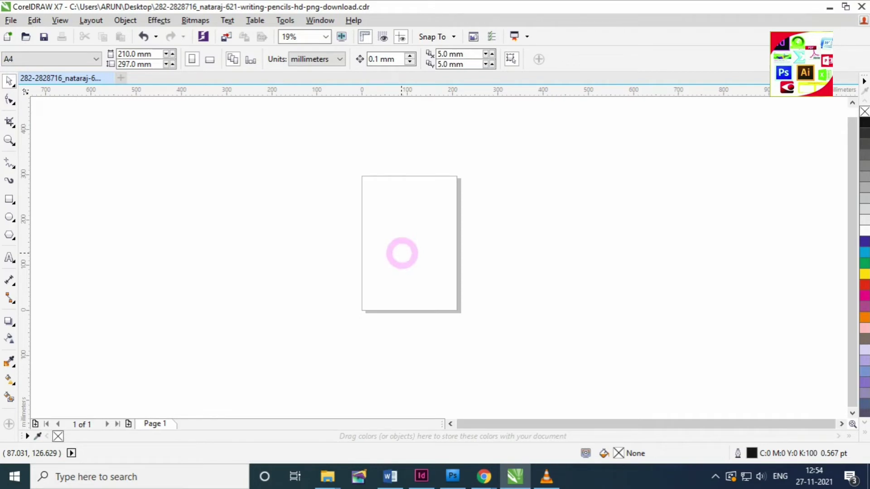
pyautogui.hotkey('ctrl', 'i')
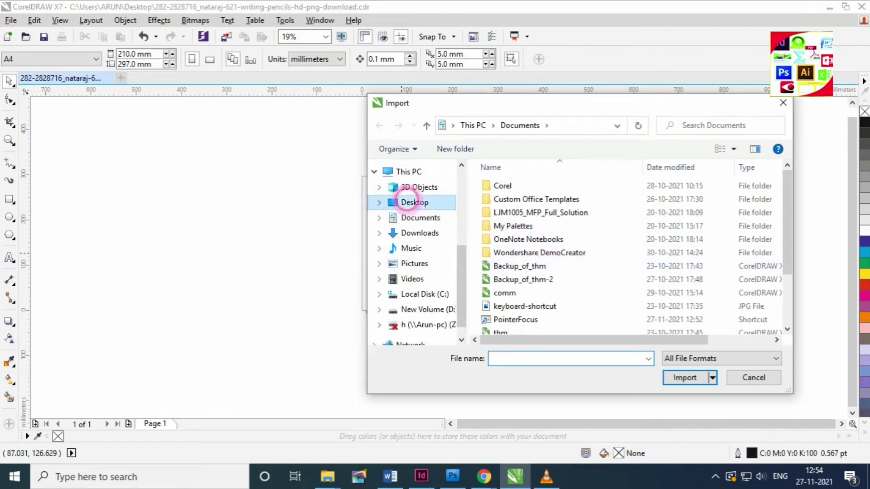
pyautogui.click(406, 202)
pyautogui.click(661, 218)
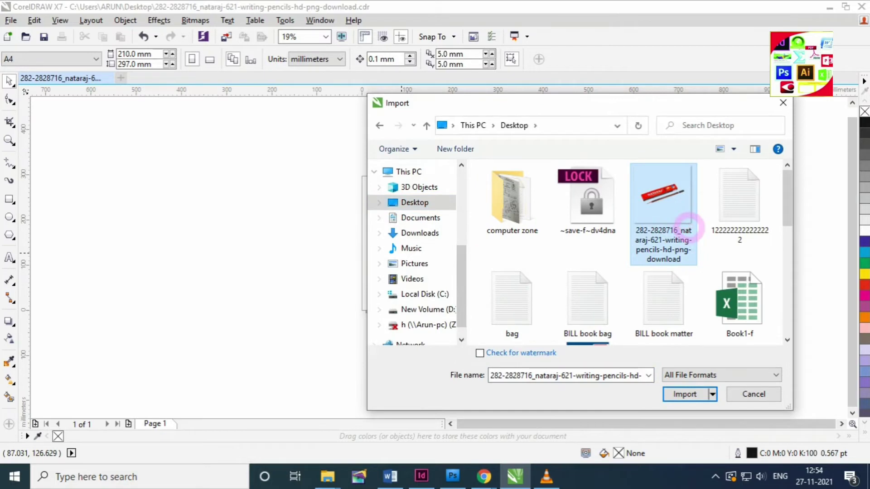
pyautogui.scroll(-1, 688, 227)
pyautogui.scroll(-1, 686, 224)
pyautogui.scroll(-2, 689, 229)
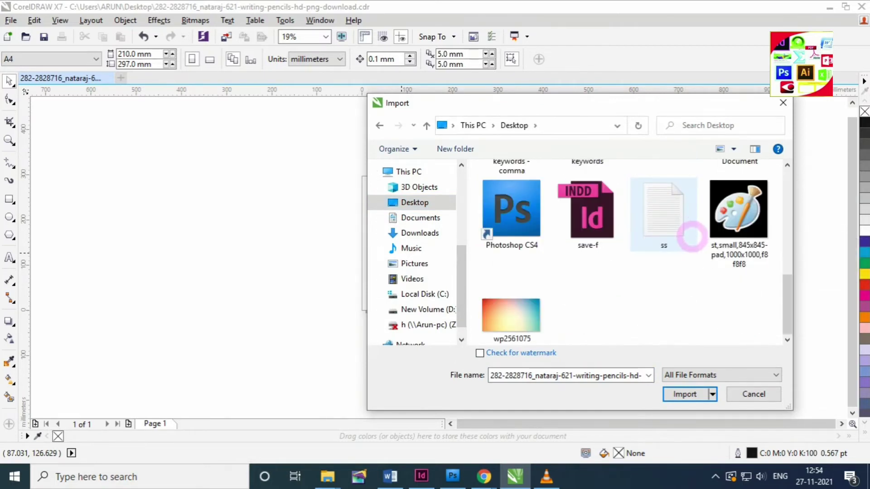
pyautogui.scroll(1, 692, 237)
pyautogui.scroll(1, 693, 237)
pyautogui.scroll(1, 693, 237)
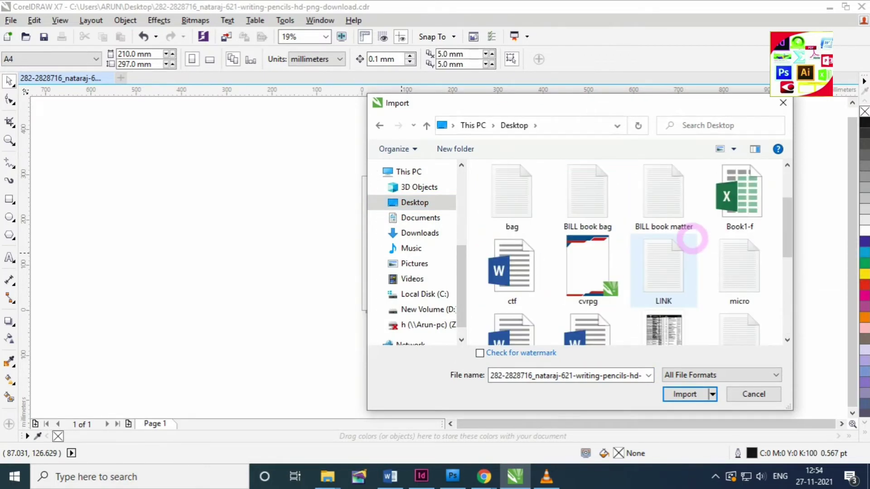
pyautogui.scroll(2, 693, 238)
# Import the transparent pencil PNG and place it on the A4 page.
pyautogui.click(738, 190)
pyautogui.click(675, 202)
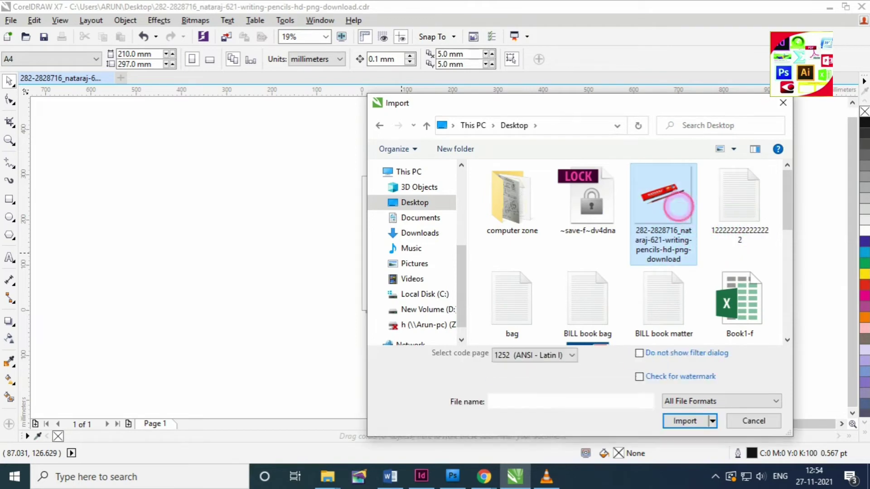
pyautogui.click(684, 394)
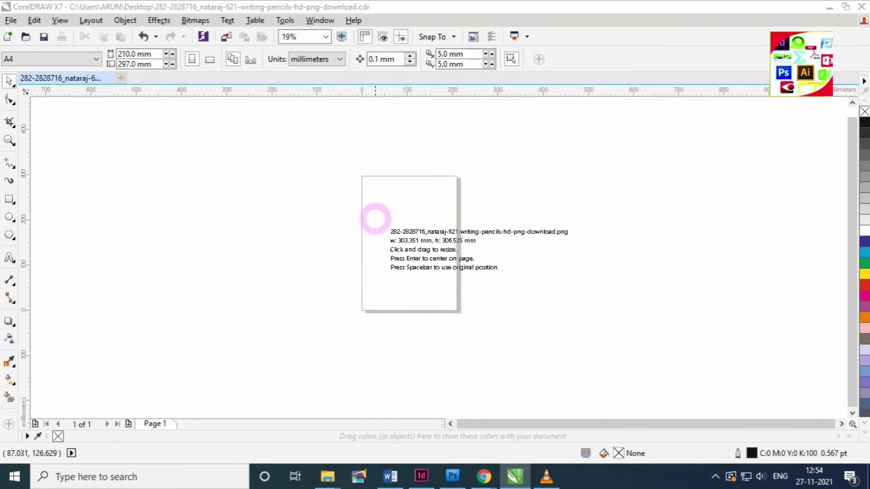
pyautogui.moveTo(373, 201); pyautogui.dragTo(463, 272)
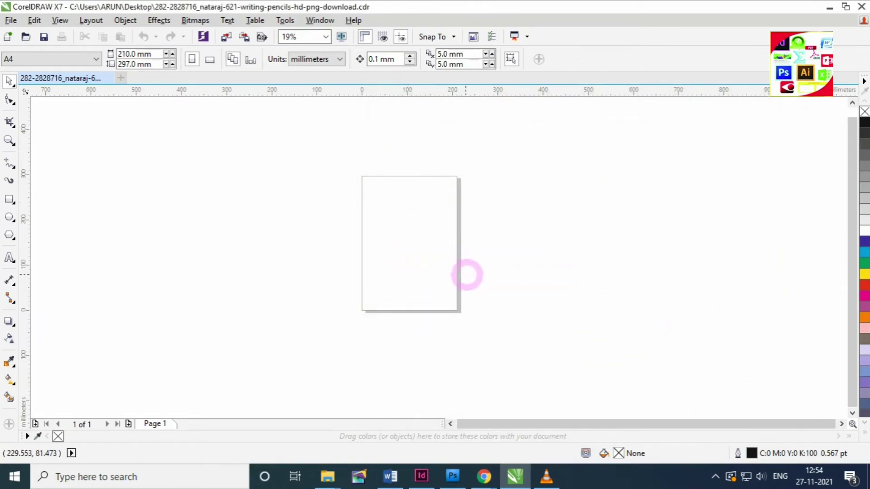
pyautogui.scroll(2, 439, 241)
pyautogui.scroll(2, 394, 242)
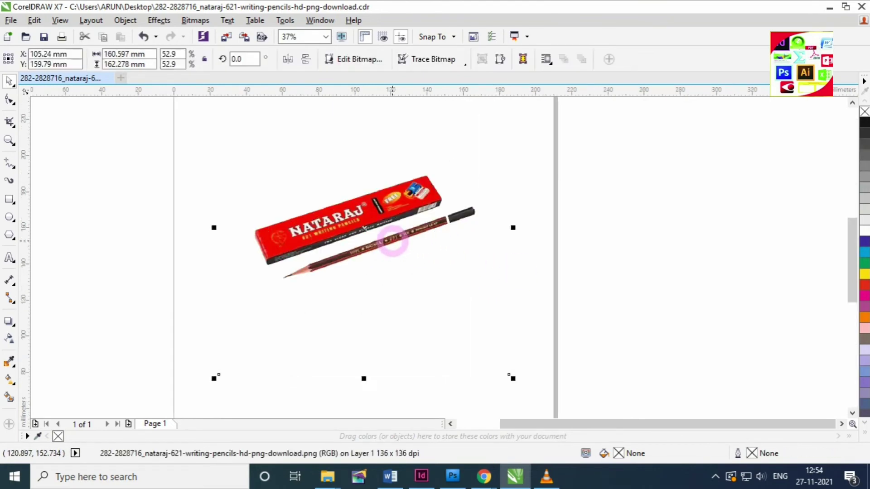
pyautogui.scroll(-2, 393, 240)
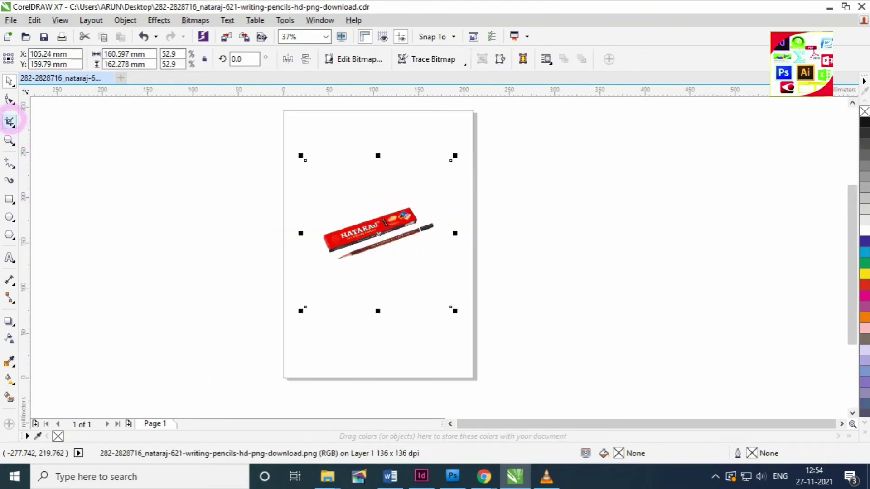
# Move the pencil image right of the page and draw a large rectangle covering most of the page.
pyautogui.moveTo(392, 241); pyautogui.dragTo(610, 251)
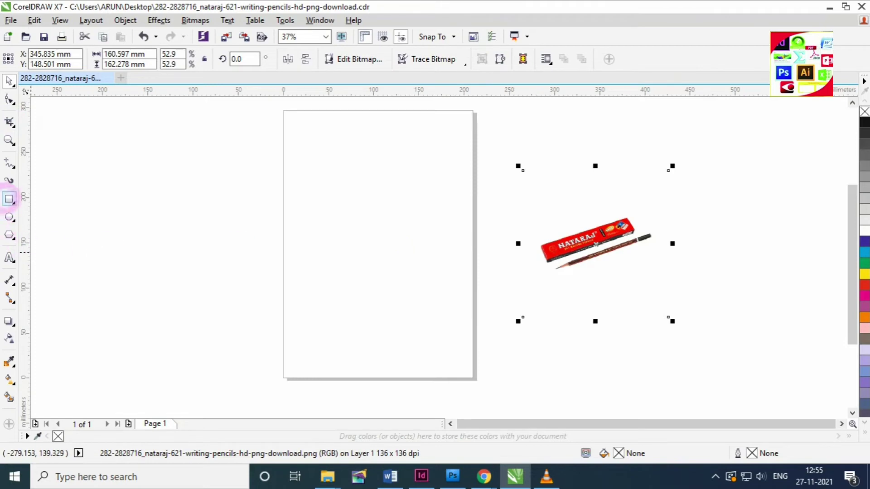
pyautogui.press('F6')
pyautogui.moveTo(286, 169)
pyautogui.mouseDown()
pyautogui.moveTo(444, 324)
pyautogui.moveTo(470, 338)
pyautogui.mouseUp()
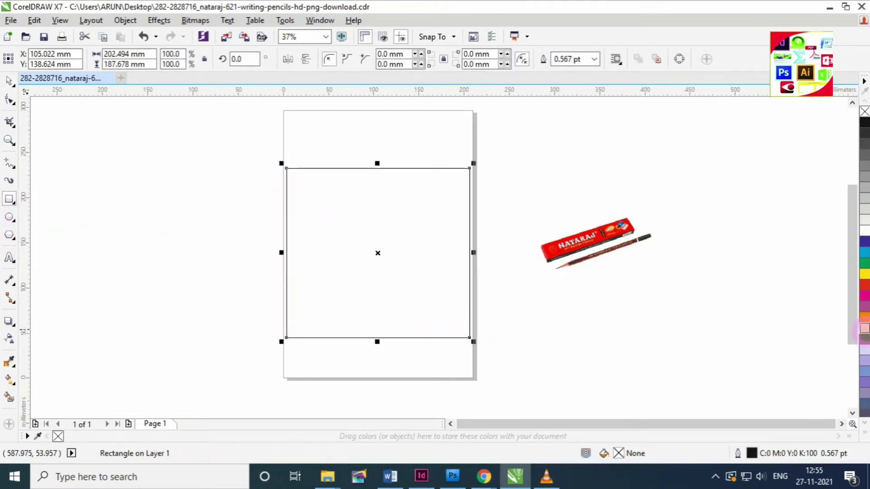
pyautogui.click(864, 328)
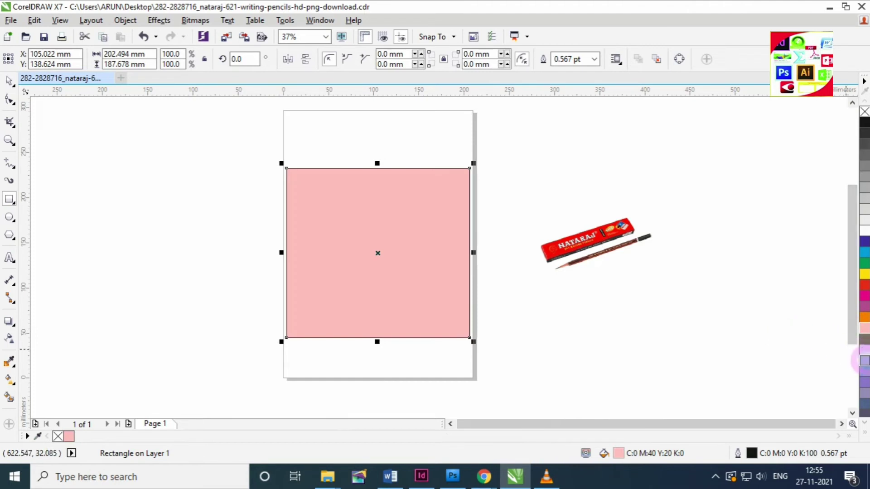
# Fill the rectangle pale lavender at CMYK 20/20/0/0.
pyautogui.click(864, 361)
pyautogui.doubleClick(622, 452)
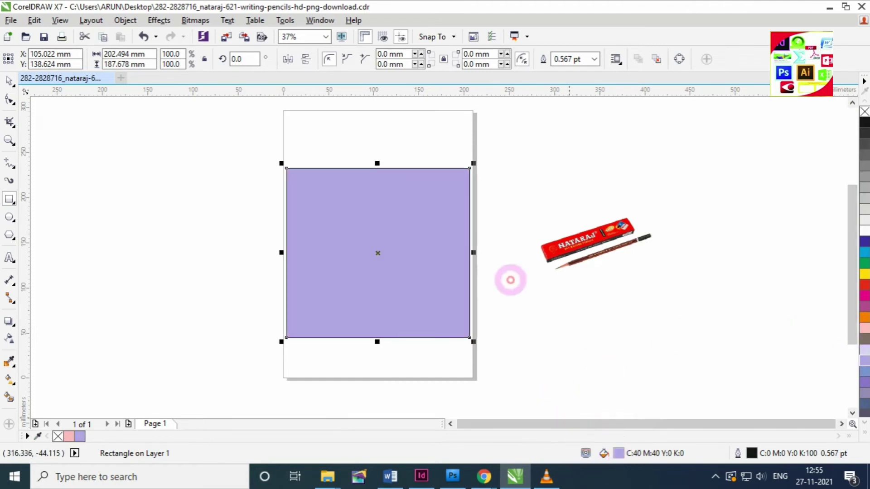
pyautogui.click(457, 196)
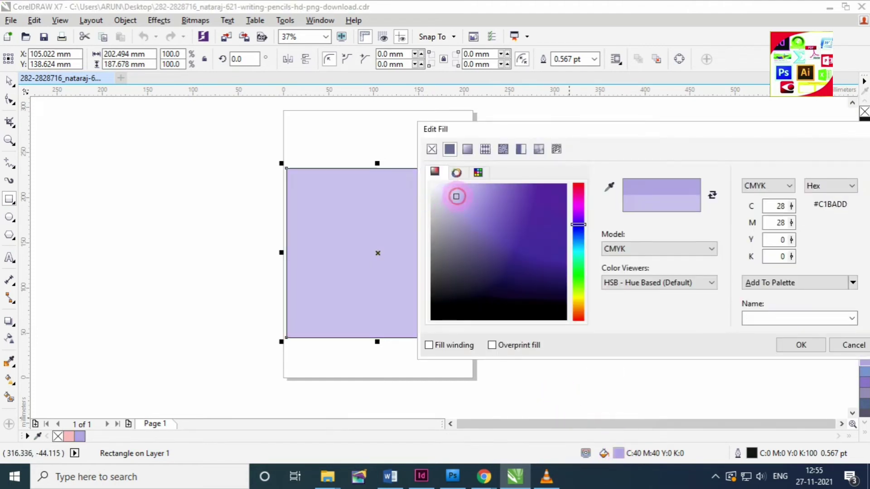
pyautogui.click(451, 190)
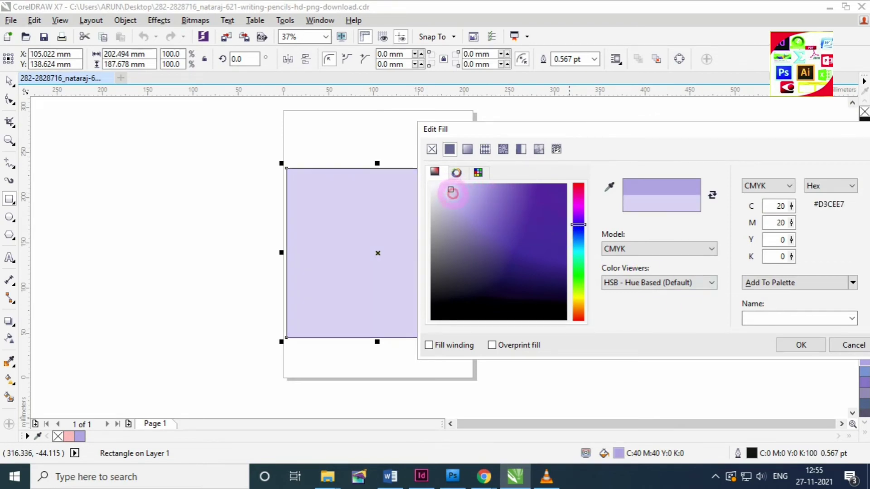
pyautogui.click(782, 347)
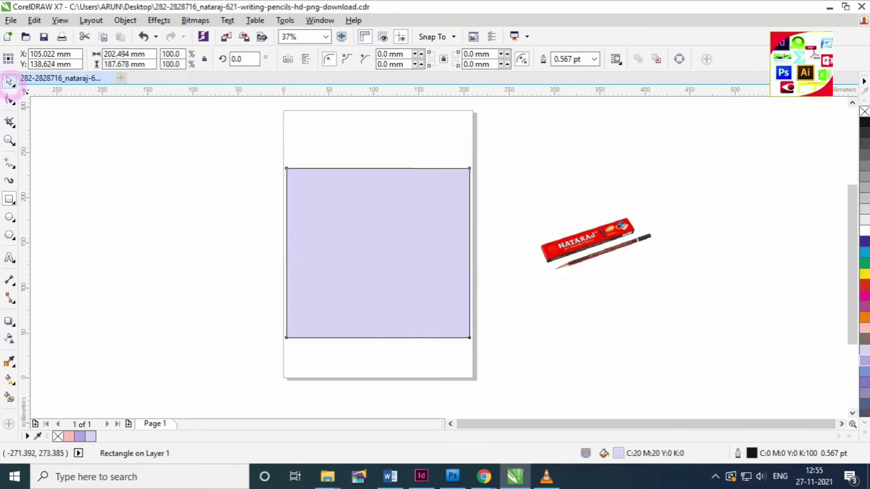
# Place the pencil image inside the lavender rectangle and nudge it into position.
pyautogui.moveTo(608, 248); pyautogui.dragTo(405, 245)
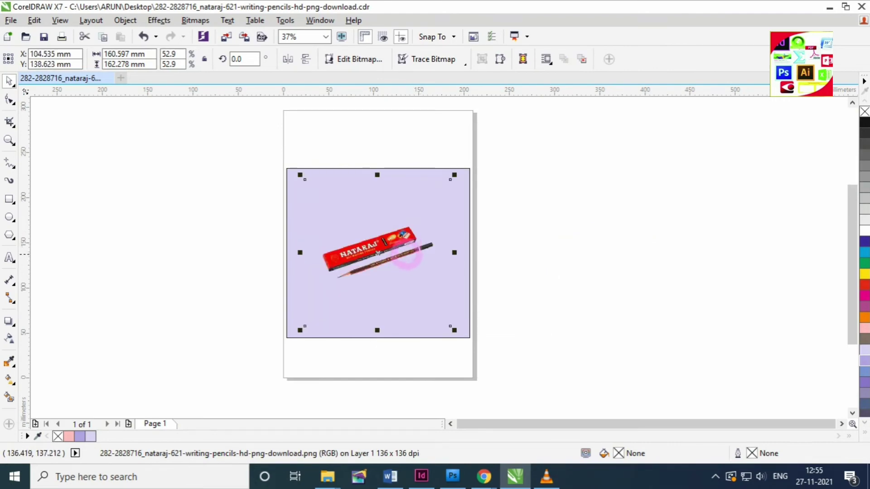
pyautogui.scroll(2, 378, 253)
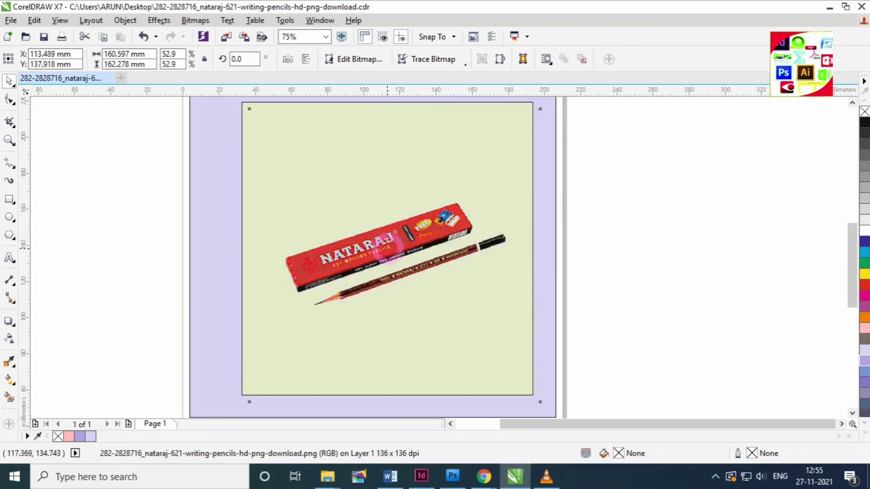
pyautogui.moveTo(371, 248); pyautogui.dragTo(380, 242)
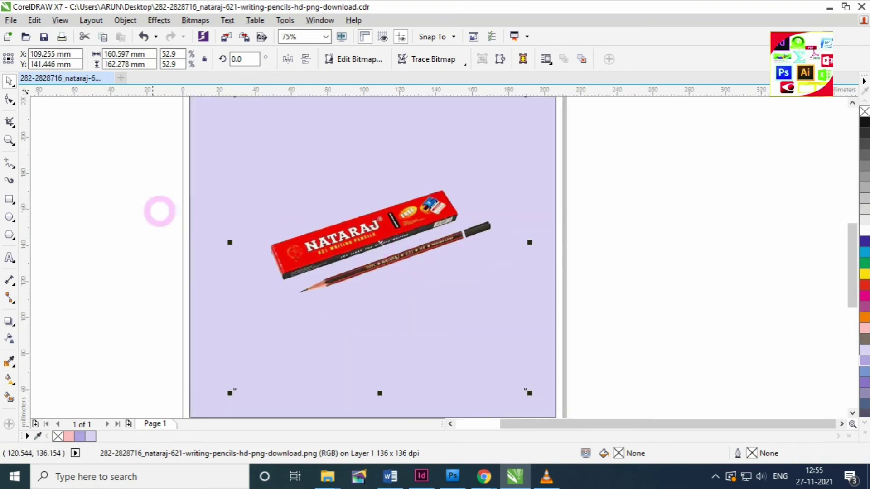
# Crop the pencil image tightly around the box and pencil, to about 125.6 × 61.4 mm.
pyautogui.click(9, 121)
pyautogui.moveTo(256, 170); pyautogui.dragTo(493, 312)
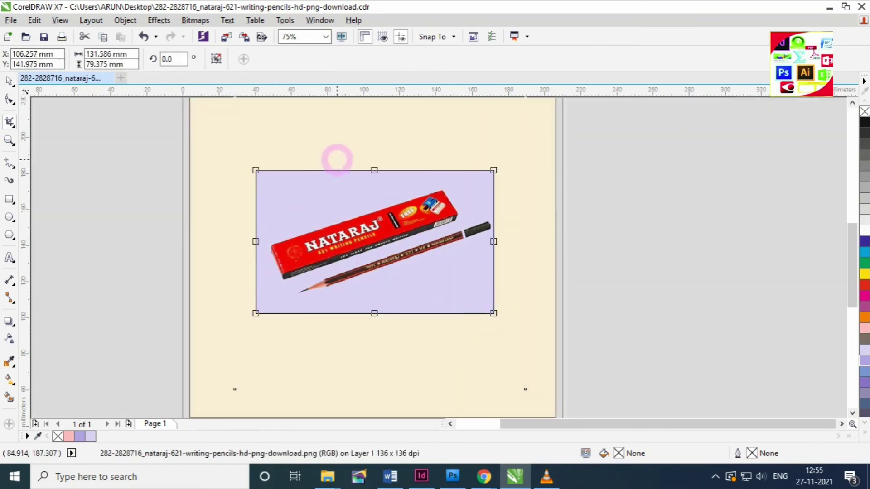
pyautogui.moveTo(374, 171); pyautogui.dragTo(375, 185)
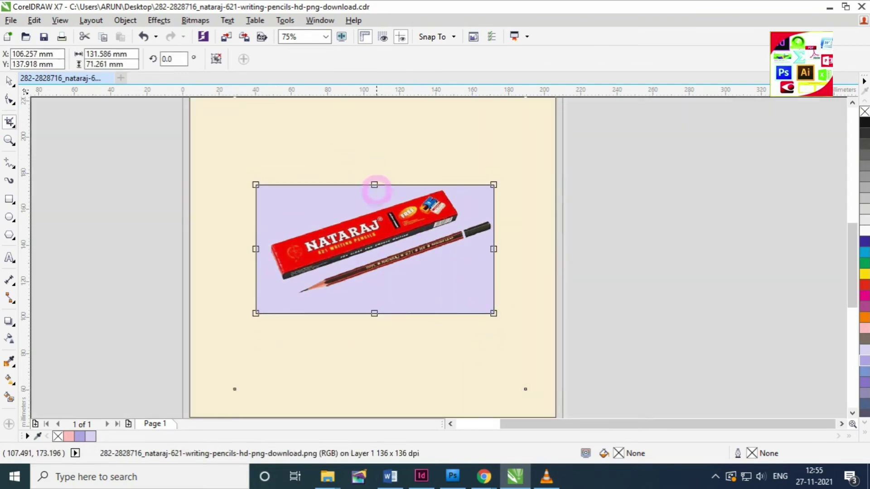
pyautogui.moveTo(256, 249); pyautogui.dragTo(266, 249)
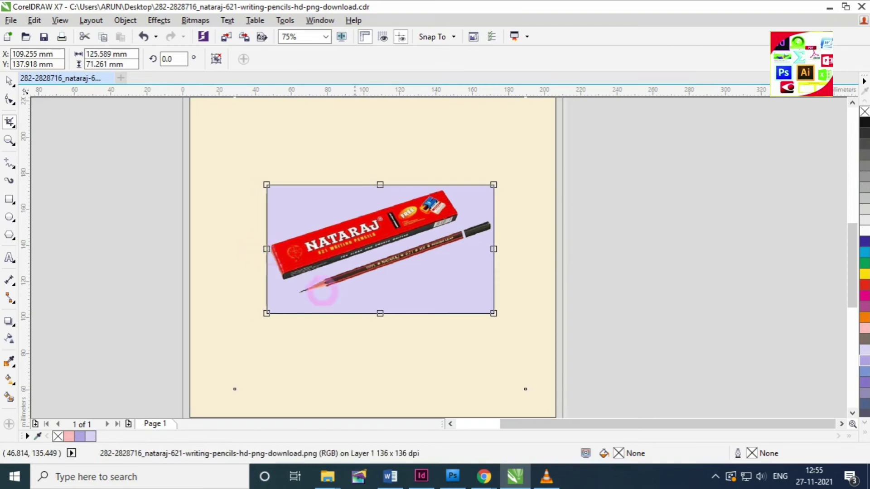
pyautogui.moveTo(379, 313); pyautogui.dragTo(380, 296)
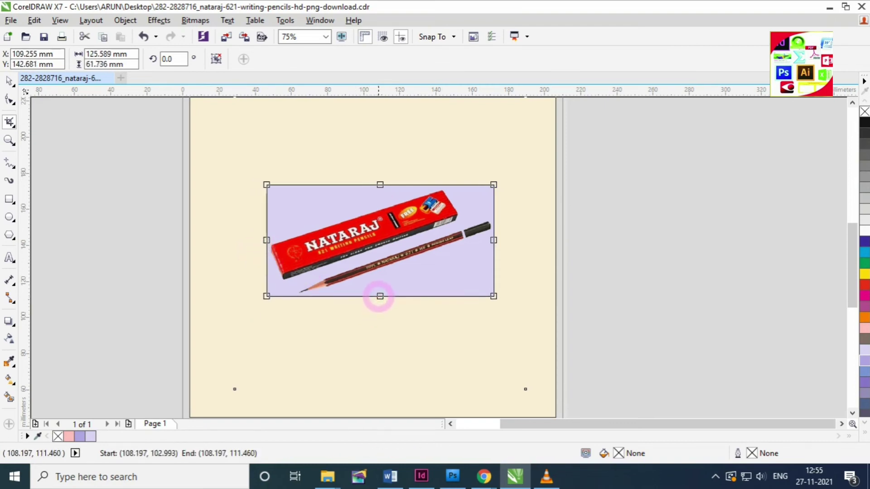
pyautogui.doubleClick(380, 262)
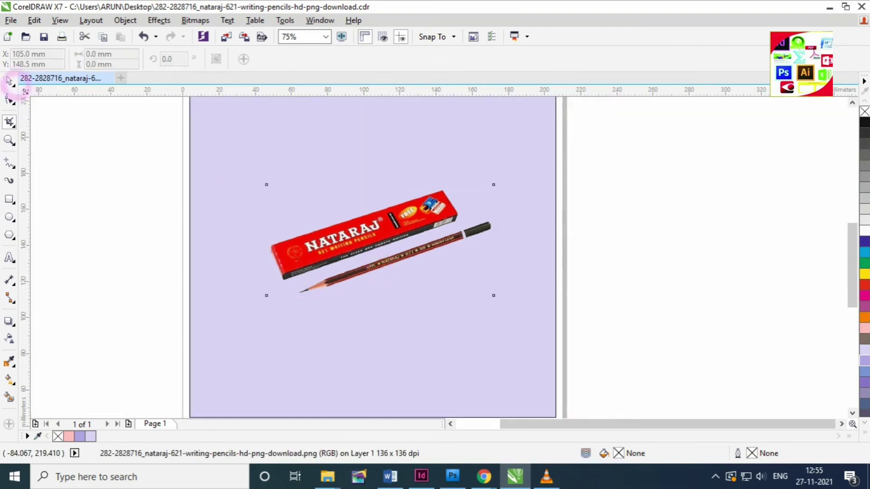
pyautogui.click(9, 81)
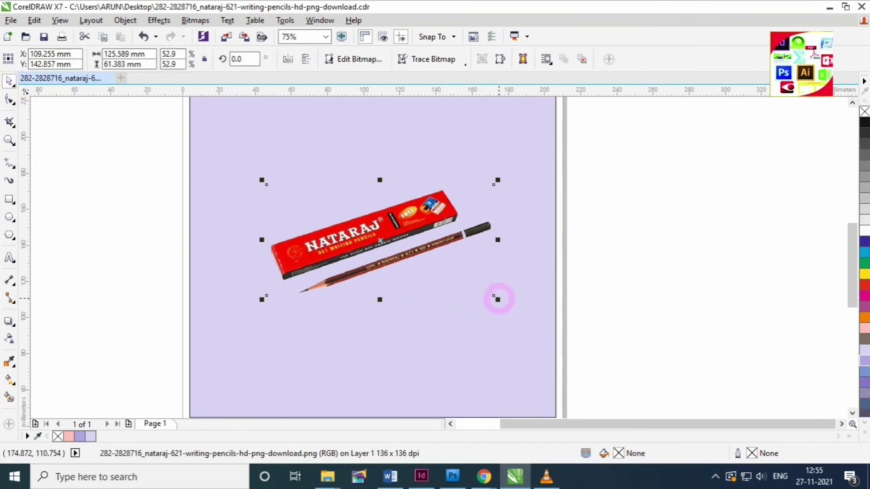
# Enlarge the pencil image and shorten the lavender rectangle to 202.5 × 87.2 mm.
pyautogui.moveTo(497, 298); pyautogui.dragTo(546, 358)
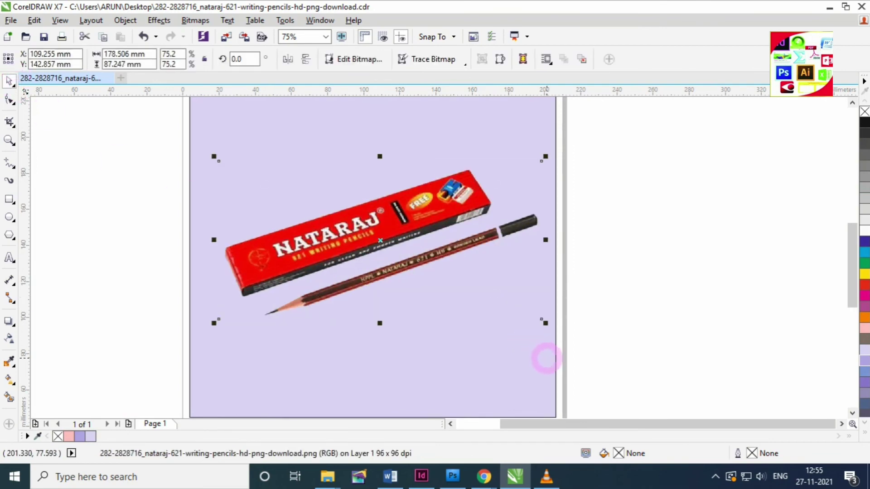
pyautogui.scroll(-2, 546, 357)
pyautogui.click(529, 376)
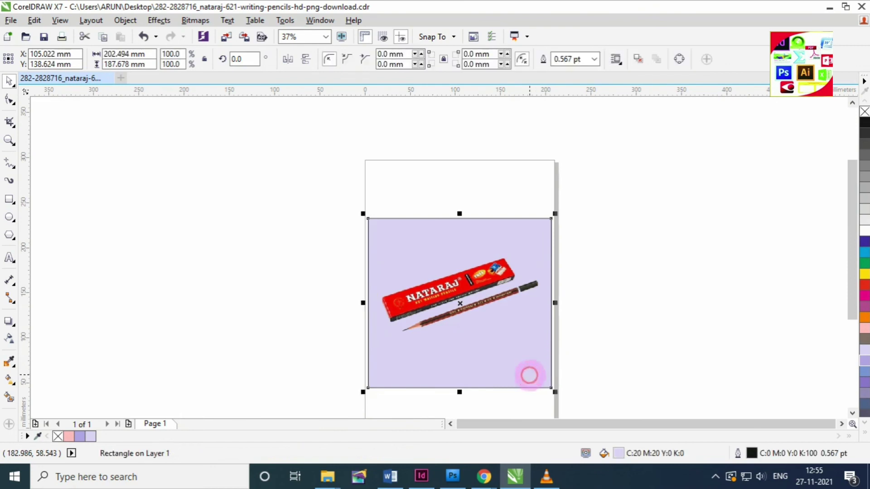
pyautogui.click(606, 352)
pyautogui.click(481, 363)
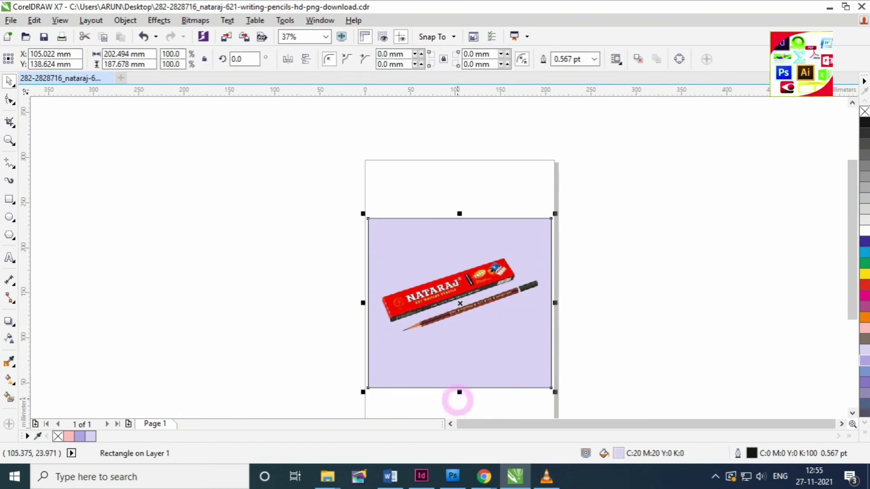
pyautogui.moveTo(459, 392); pyautogui.dragTo(458, 344)
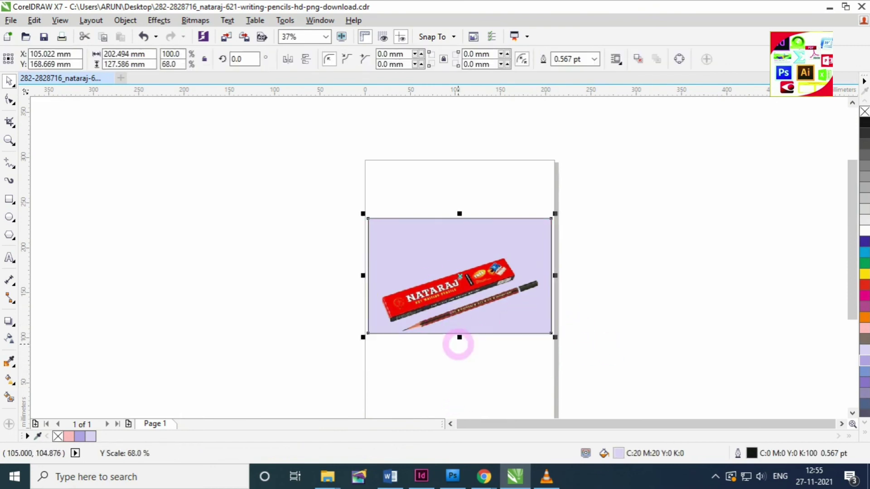
pyautogui.moveTo(460, 213); pyautogui.dragTo(464, 247)
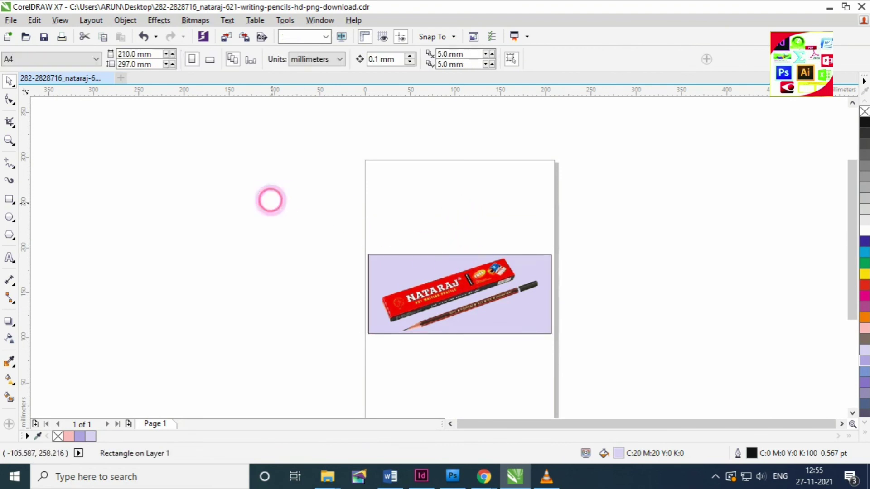
# Centre the rectangle and pencils on the page, zoom to them, and show full-screen preview.
pyautogui.moveTo(277, 216); pyautogui.dragTo(627, 363)
pyautogui.press('p')
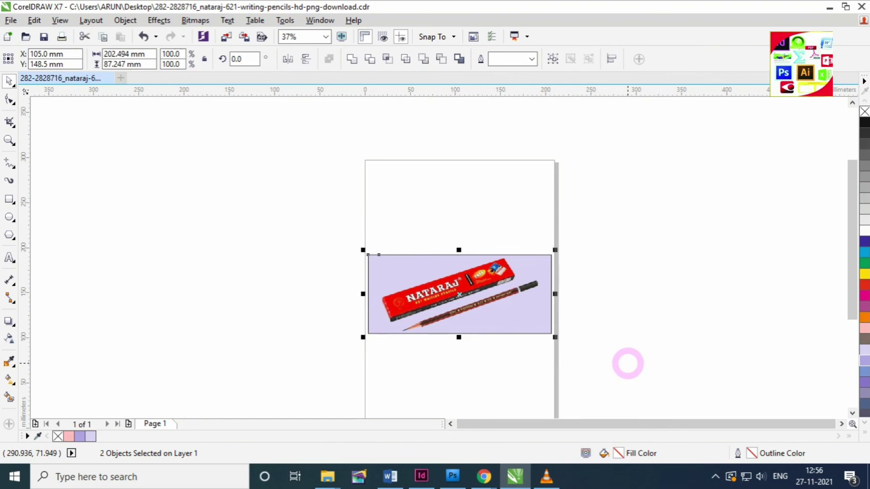
pyautogui.hotkey('shift', 'F2')
pyautogui.press('F9')
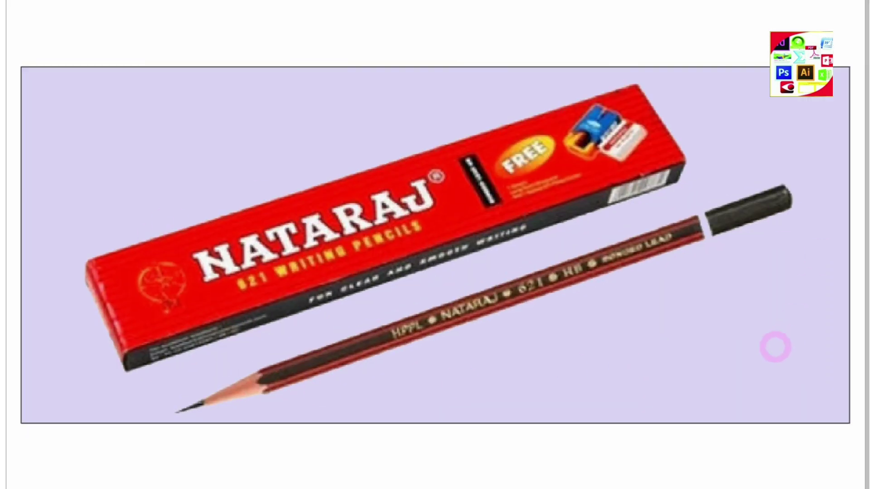